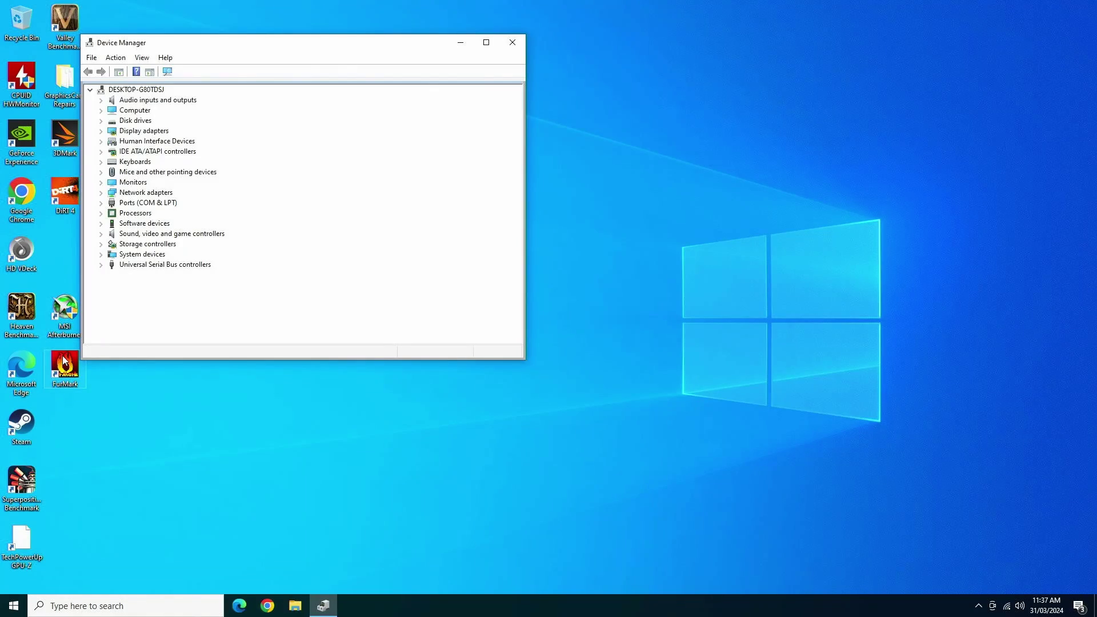
Confirm the NVIDIA Quadro RTX 4000 works properly in Device Manager, then close it.
click(101, 130)
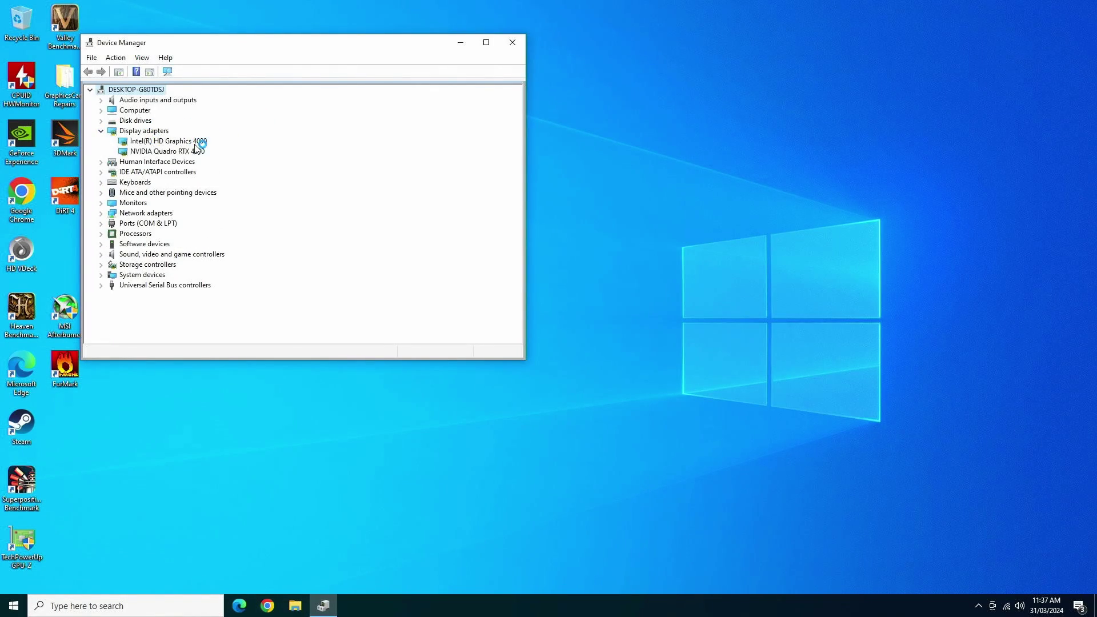
double_click(188, 153)
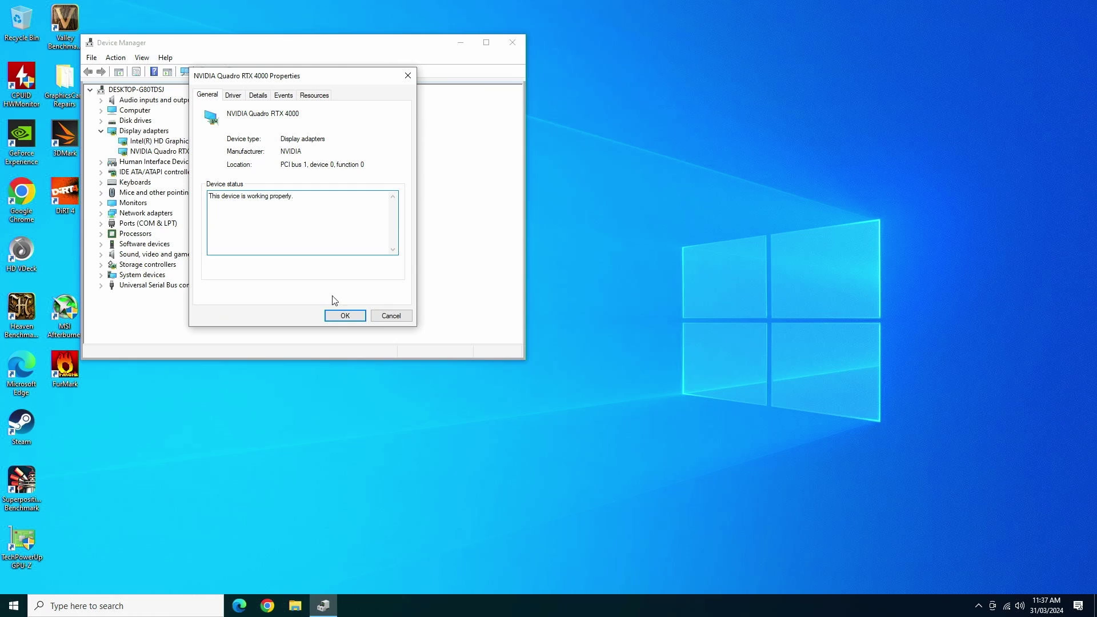
click(345, 316)
click(511, 41)
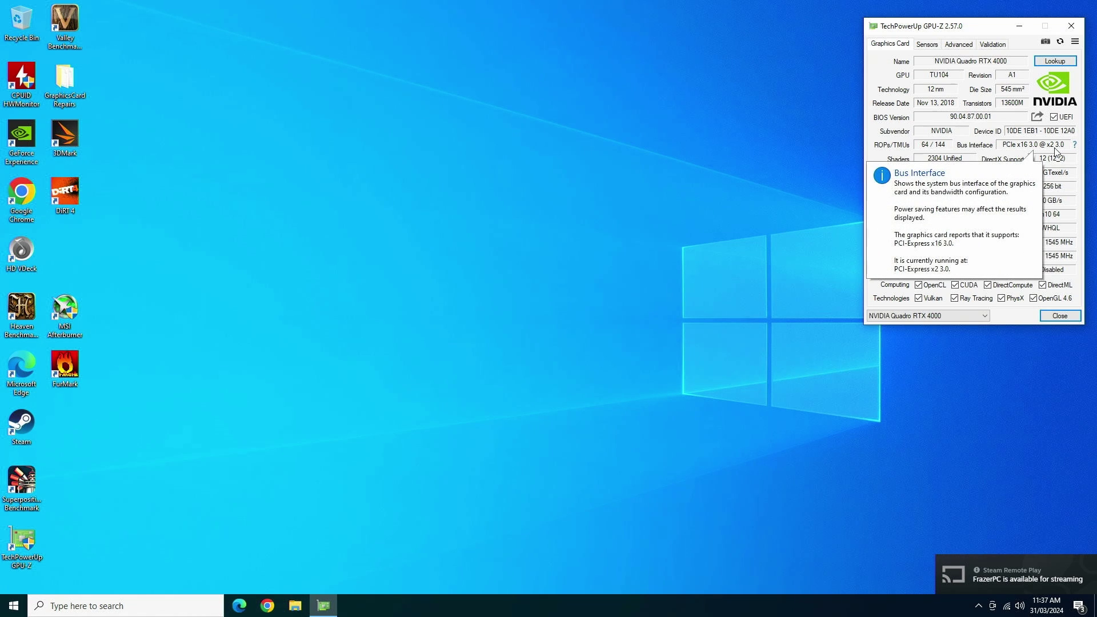
mouse_move(1032, 145)
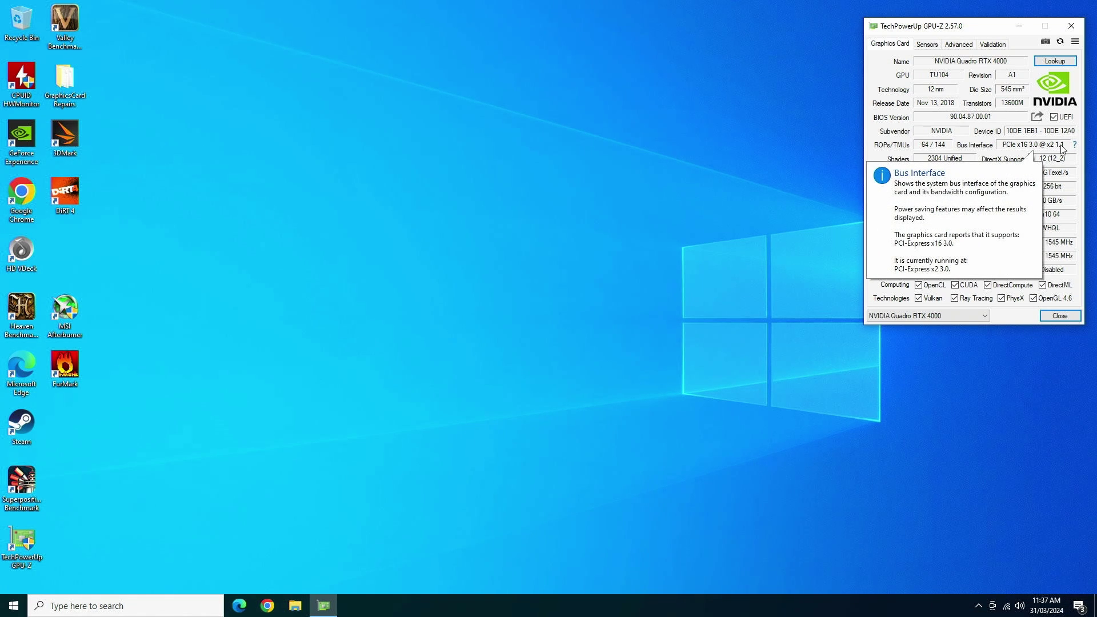
Open GPU-Z's render test to check the Quadro's PCIe x16 3.0 @ x2 3.0 link.
click(1075, 146)
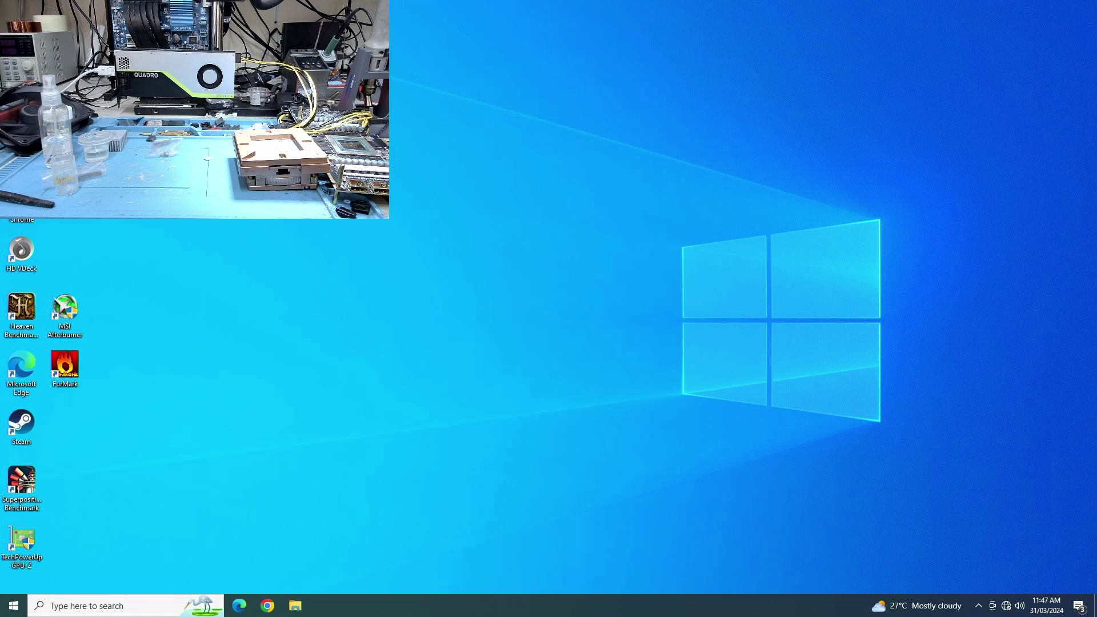
Right-click the desktop to relaunch GPU-Z for the Quadro RTX 4000.
right_click(345, 231)
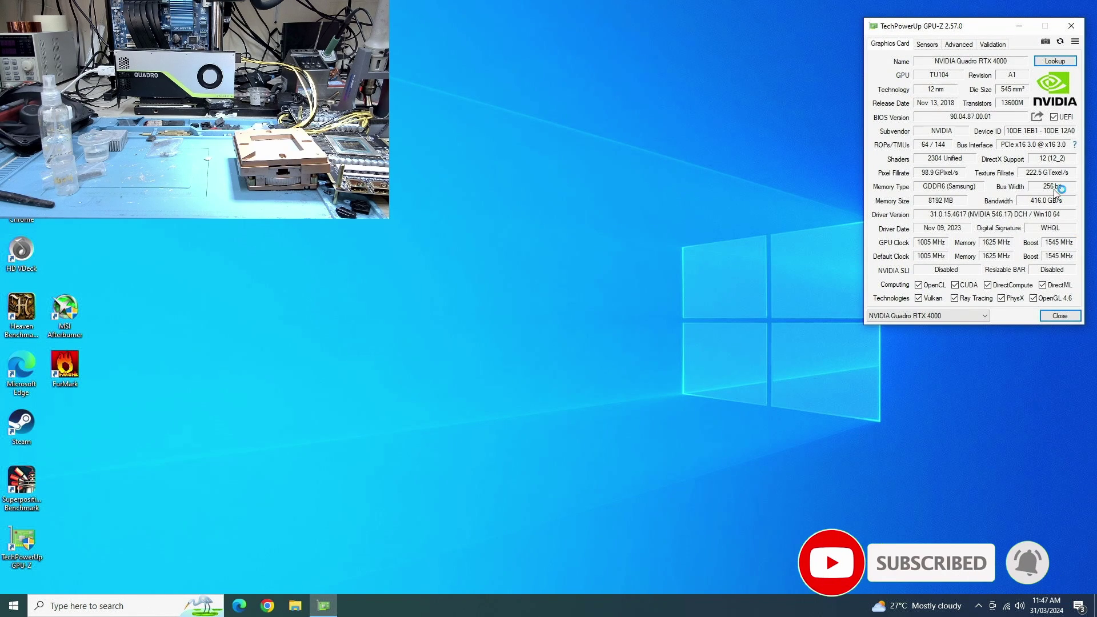
mouse_move(1033, 144)
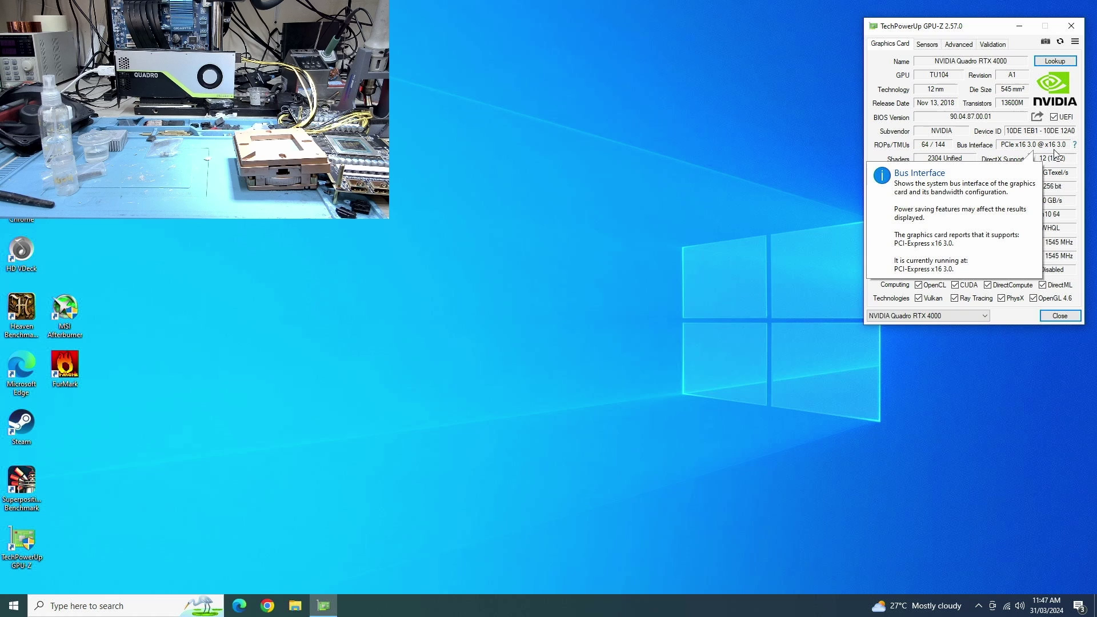
Run GPU-Z's render test to confirm the PCIe x16 3.0 link, then close it.
click(1073, 145)
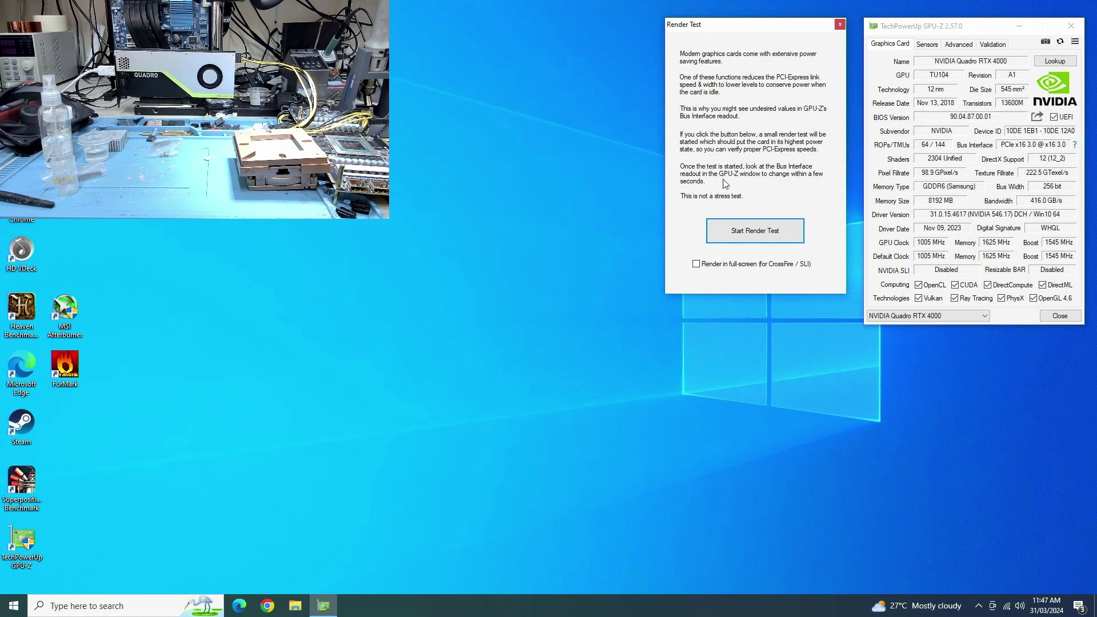
click(745, 235)
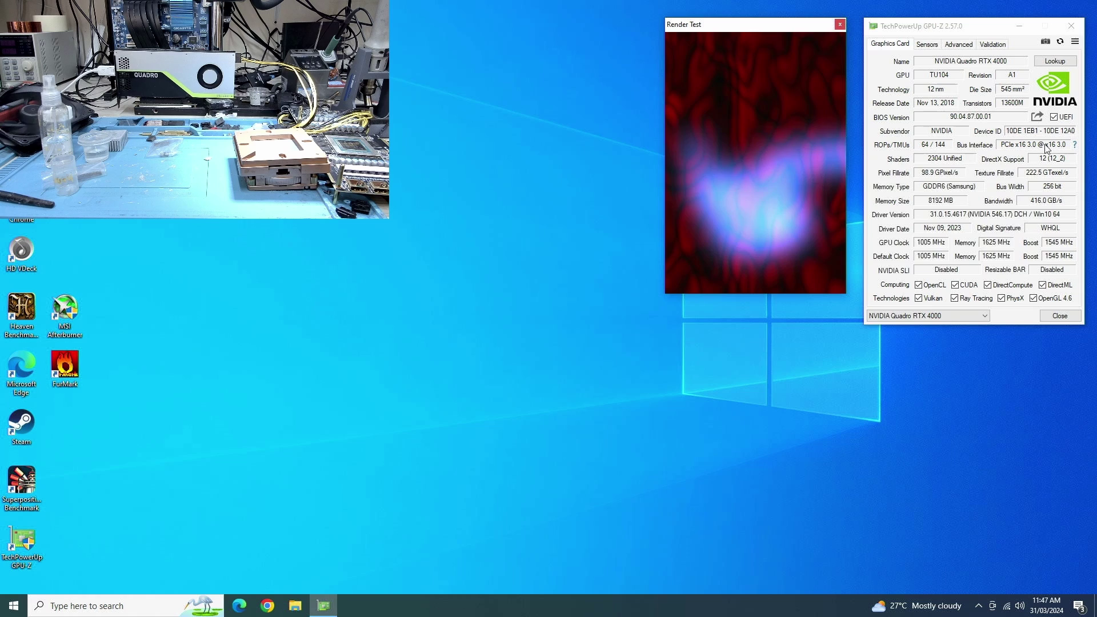
mouse_move(1033, 145)
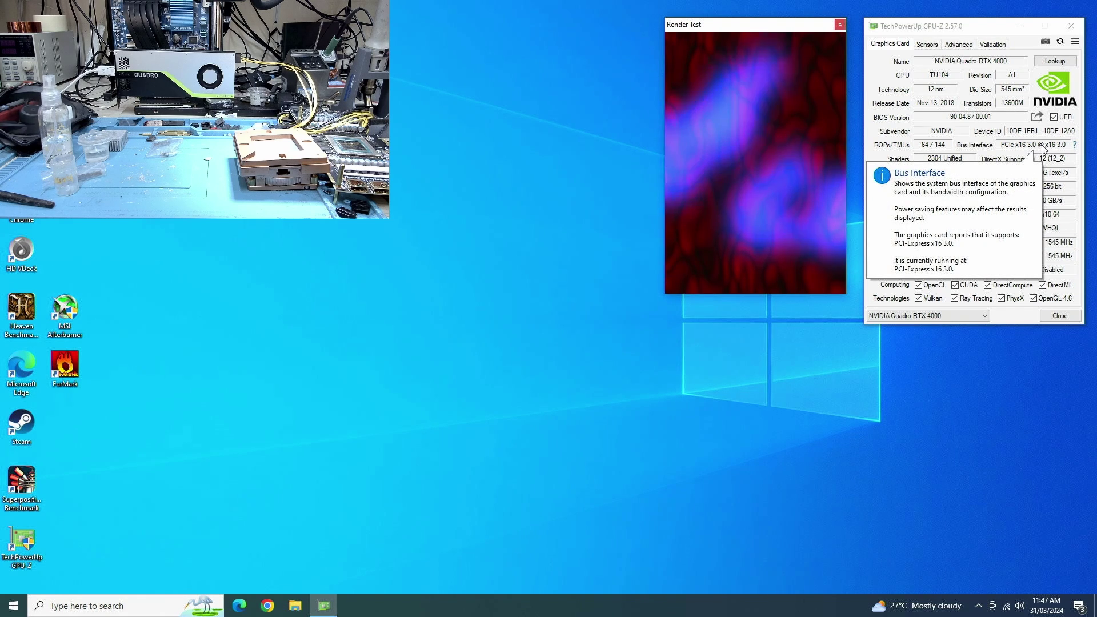
click(839, 25)
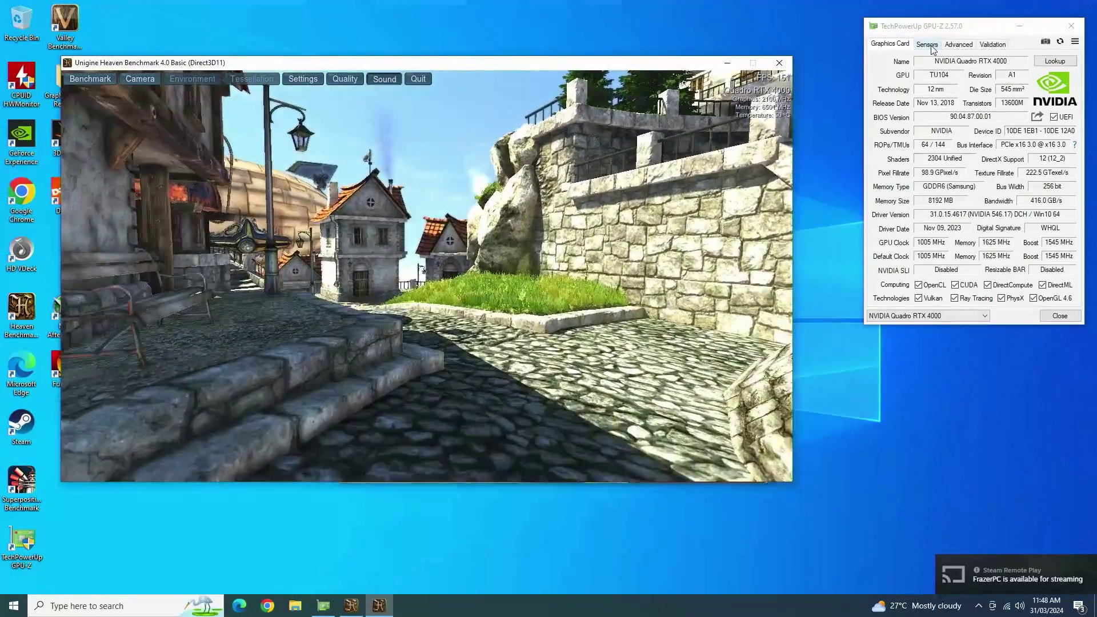
Show GPU-Z's live GPU load, temperature and power readings while Heaven runs.
click(931, 47)
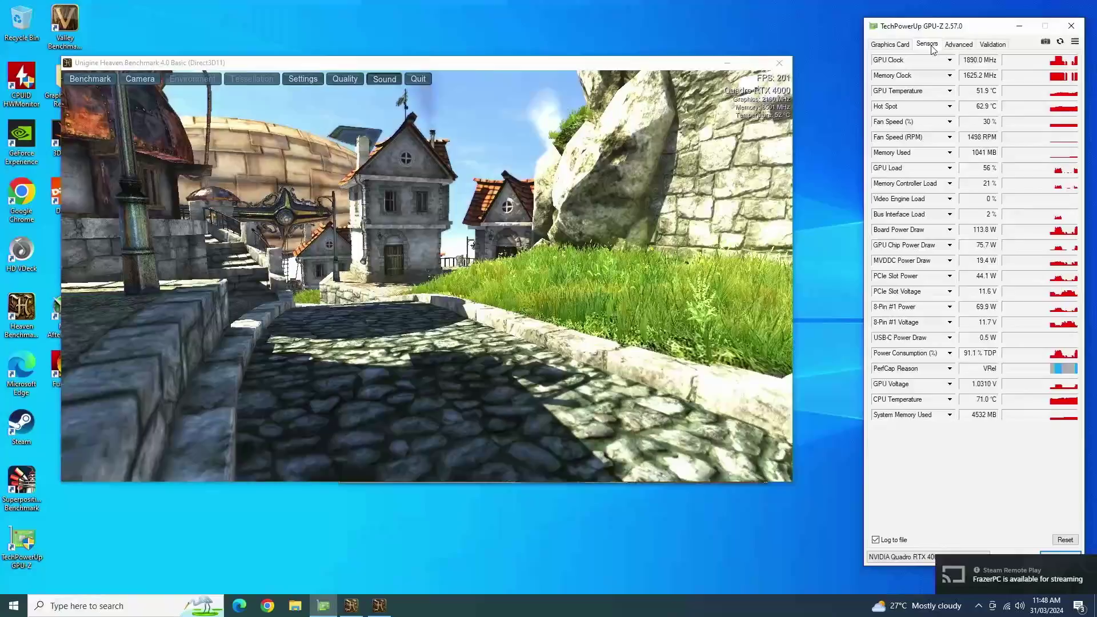